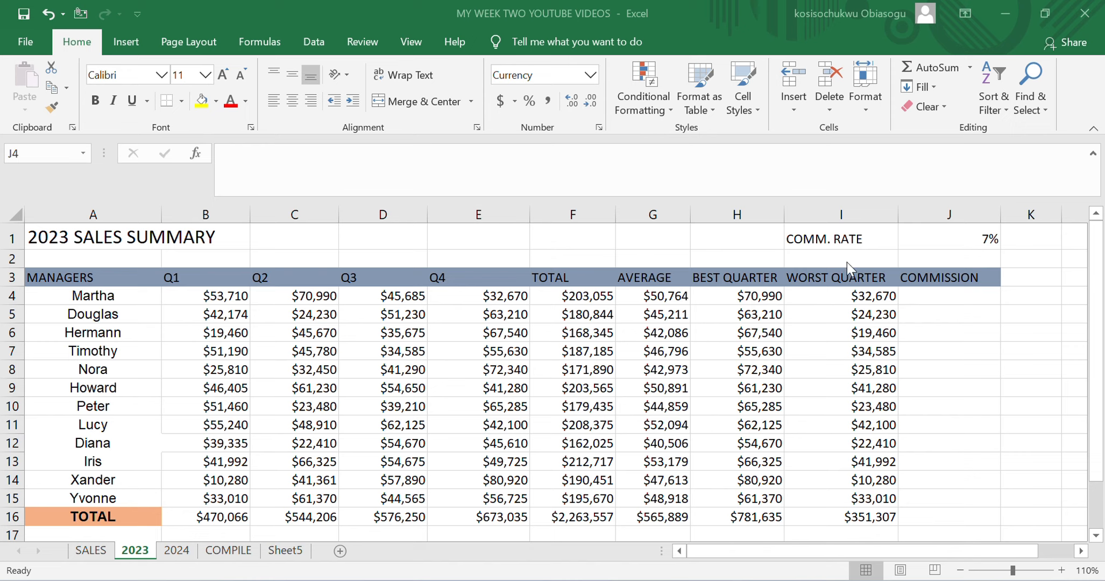
# - Enter the formula =F4*J1 in J4 to calculate the first manager's commission, and fill it down to J5
pyautogui.click(928, 296)
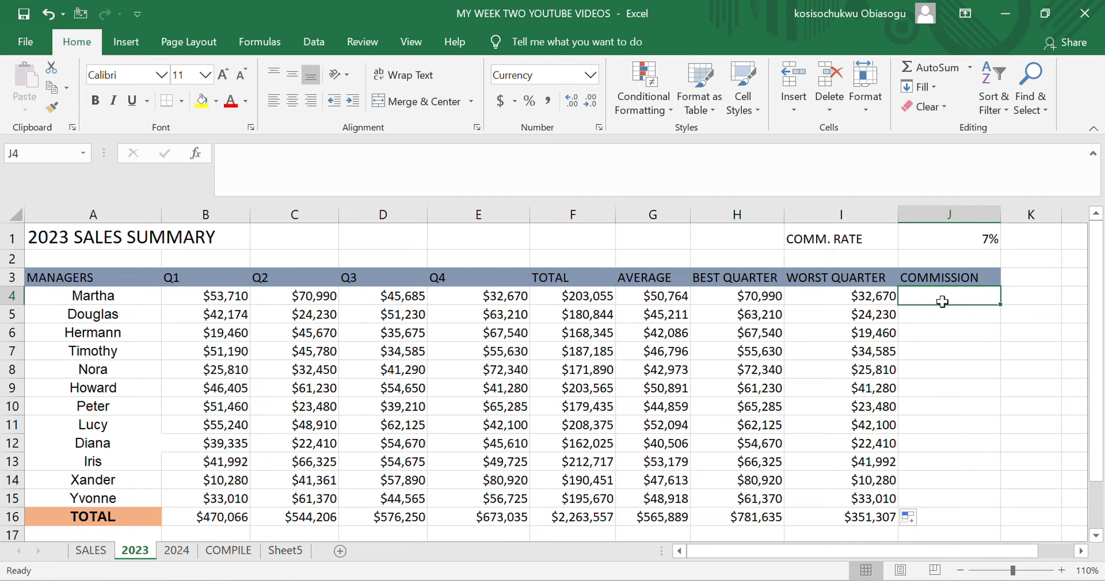
pyautogui.write('=')
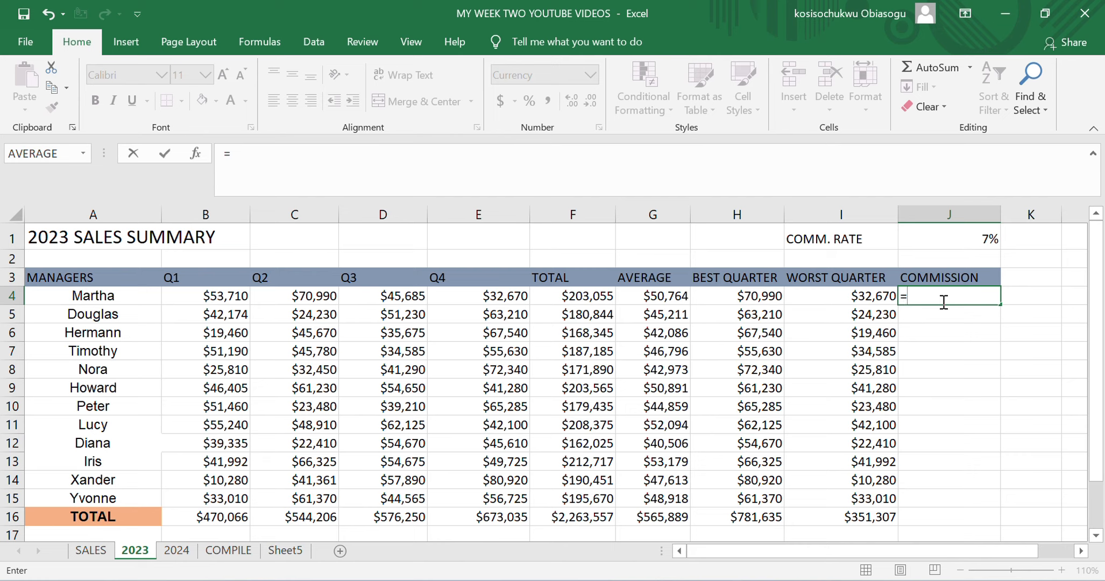
pyautogui.click(598, 301)
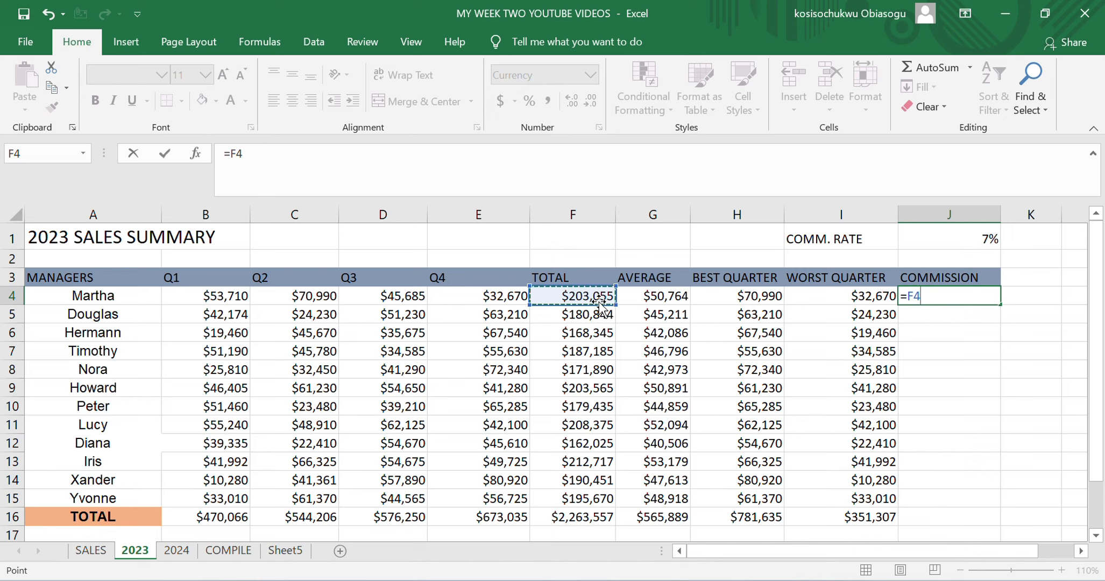
pyautogui.write('*')
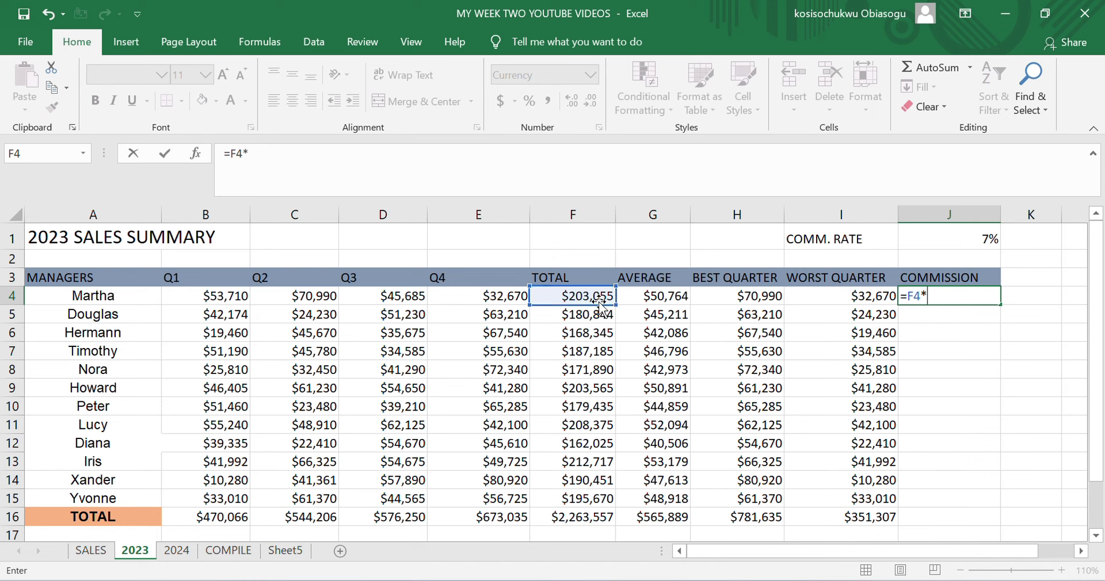
pyautogui.click(960, 247)
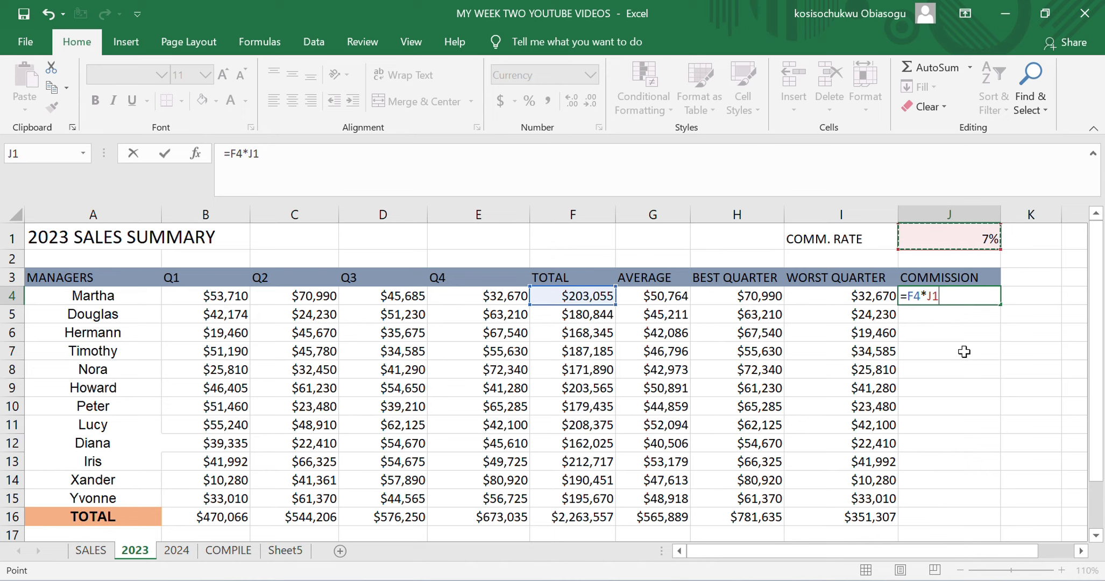
pyautogui.press('F4')
pyautogui.press('Return')
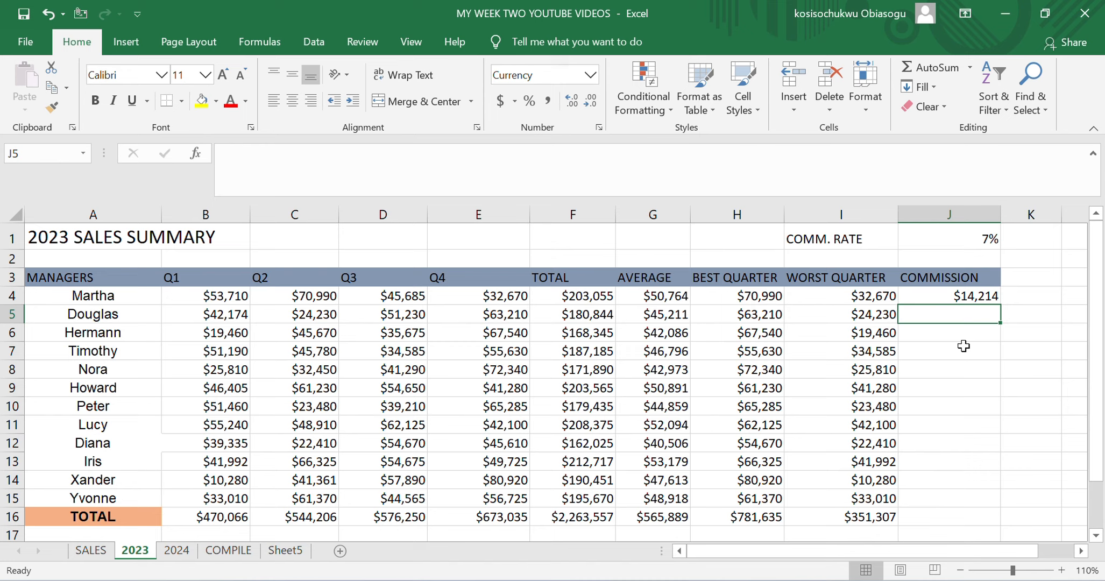
pyautogui.click(982, 295)
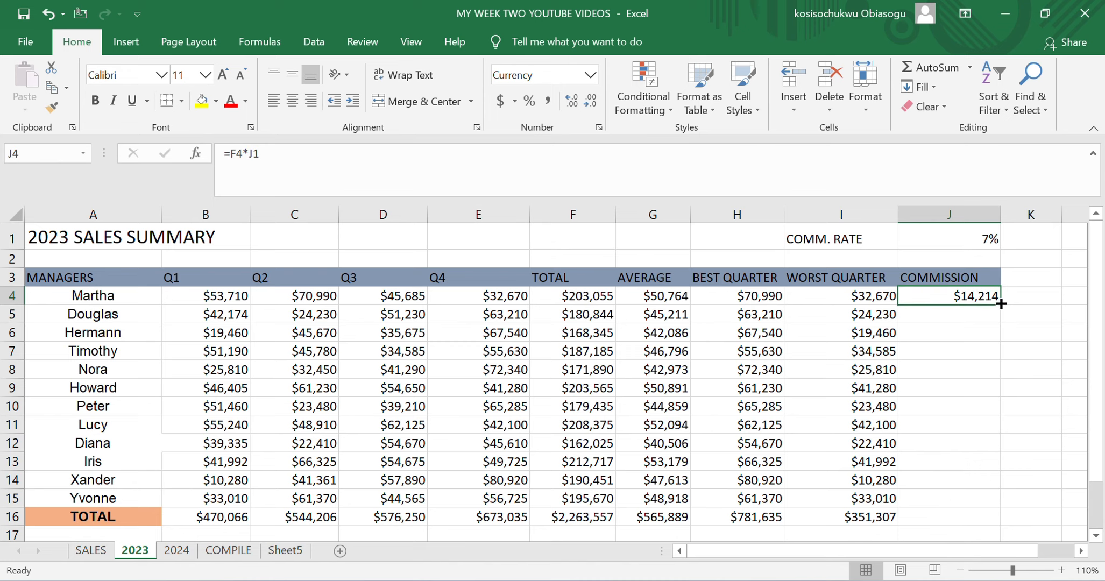
pyautogui.moveTo(1001, 304); pyautogui.dragTo(999, 321)
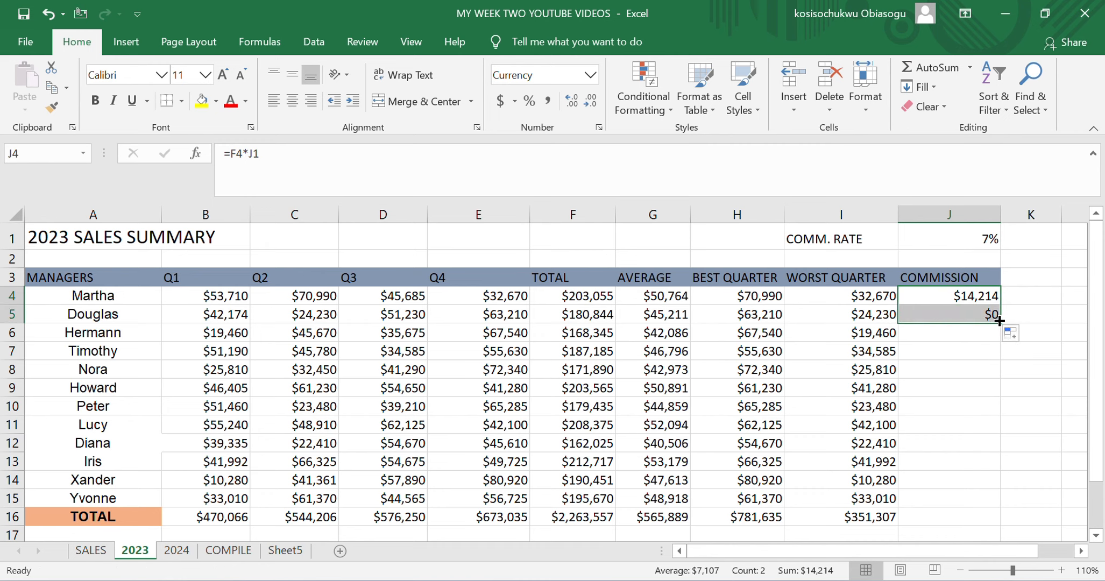
# - Examine the formulas in J4 and J5 and compare their references with the commission rate cell J1
pyautogui.click(959, 317)
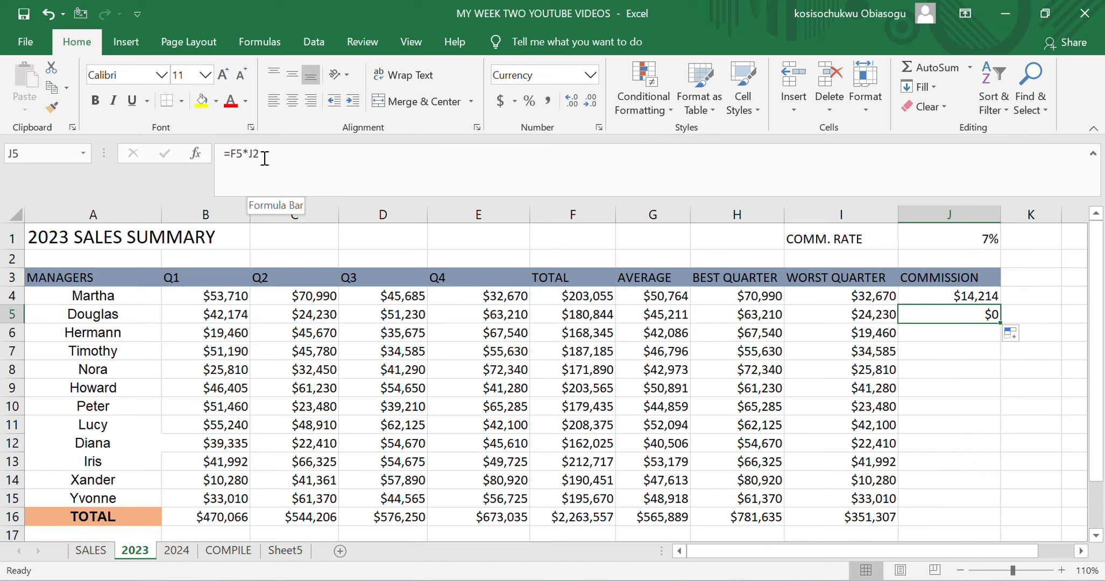
pyautogui.click(958, 235)
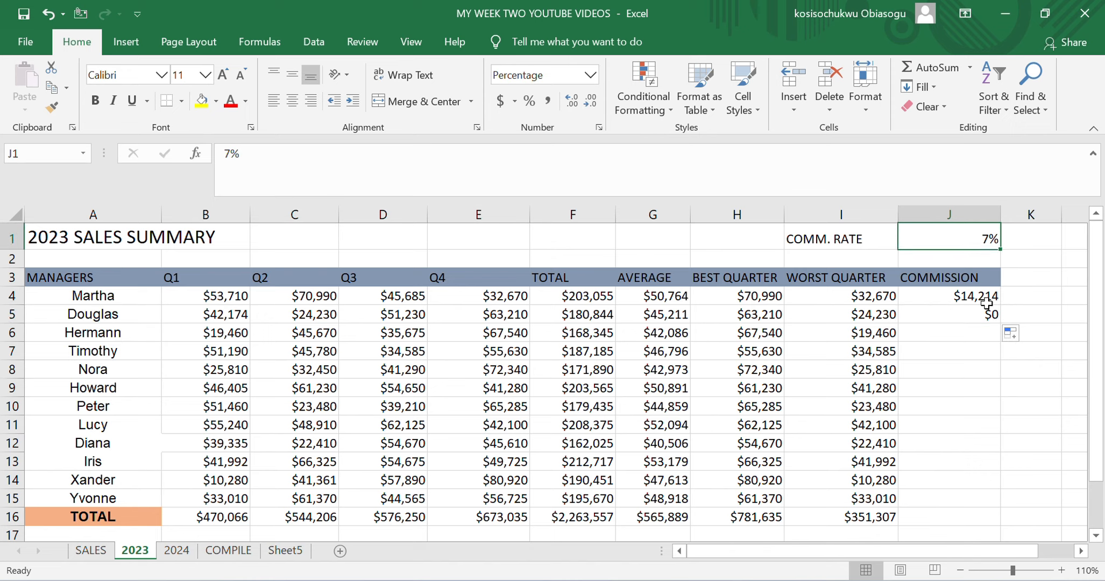
pyautogui.click(988, 328)
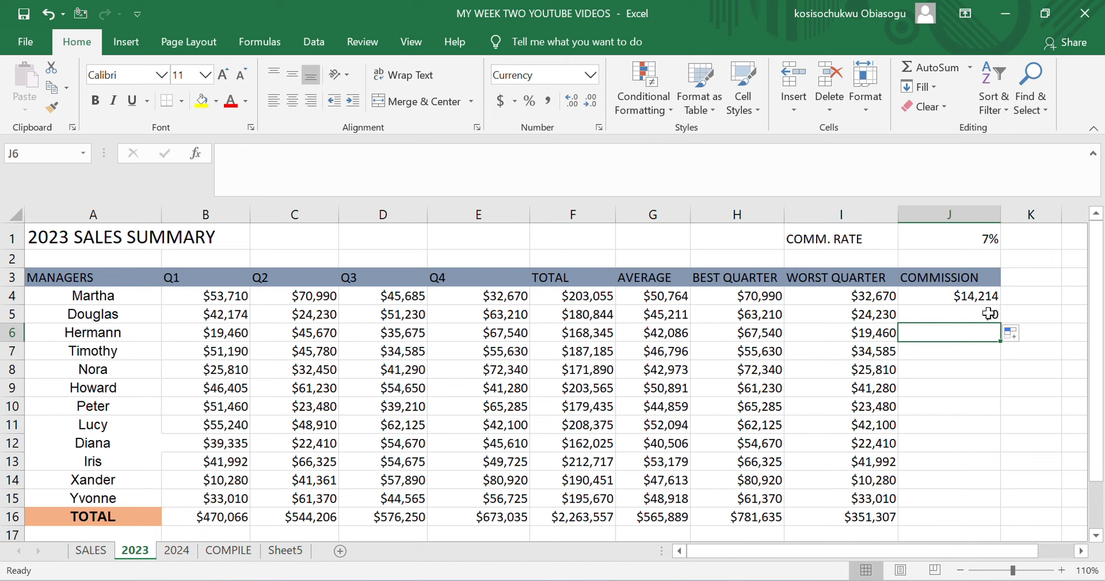
pyautogui.click(983, 313)
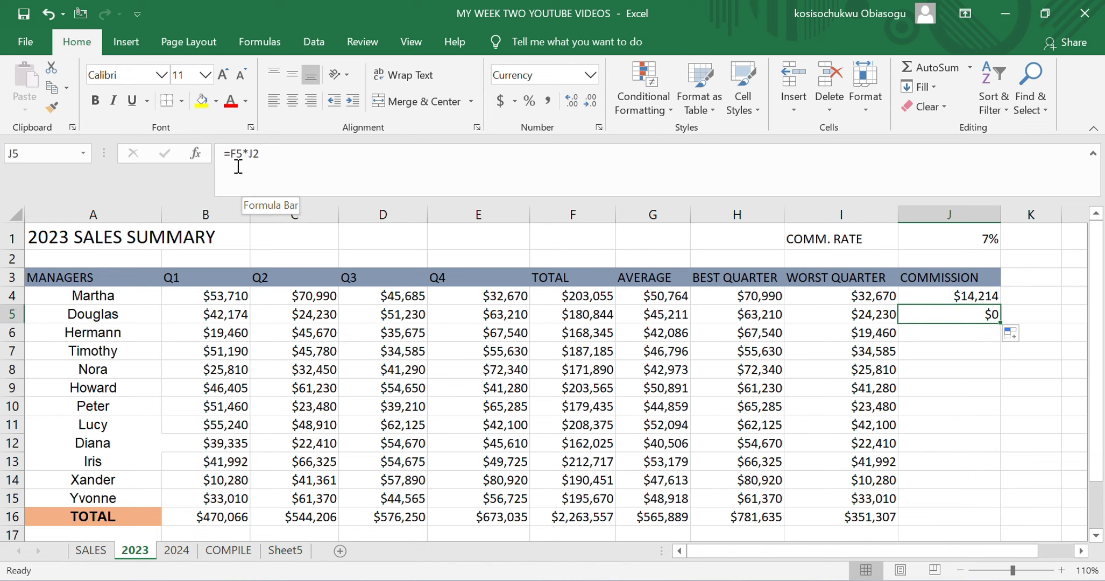
pyautogui.click(955, 292)
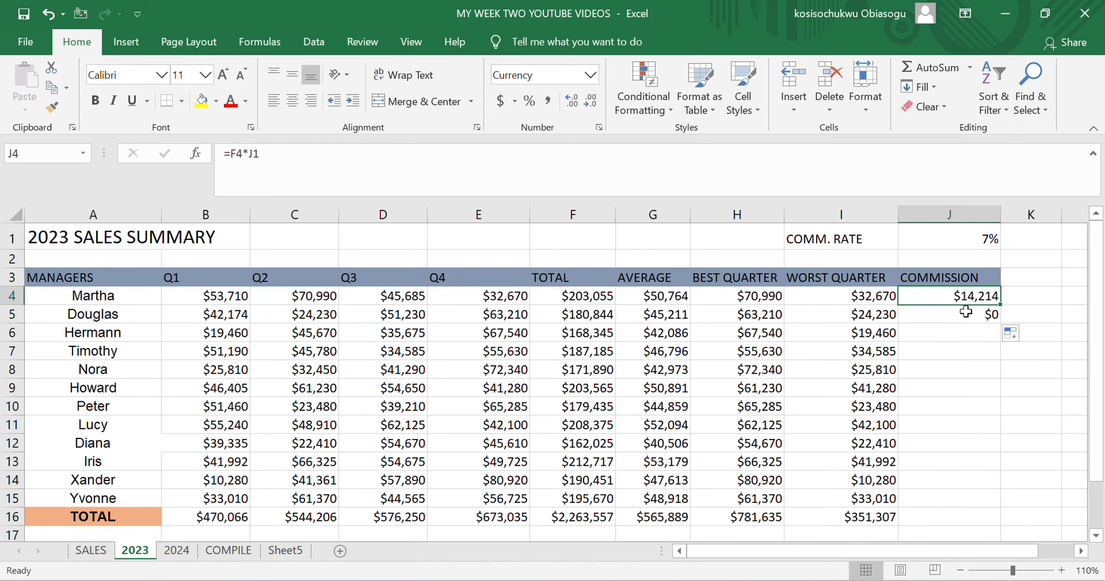
pyautogui.click(967, 314)
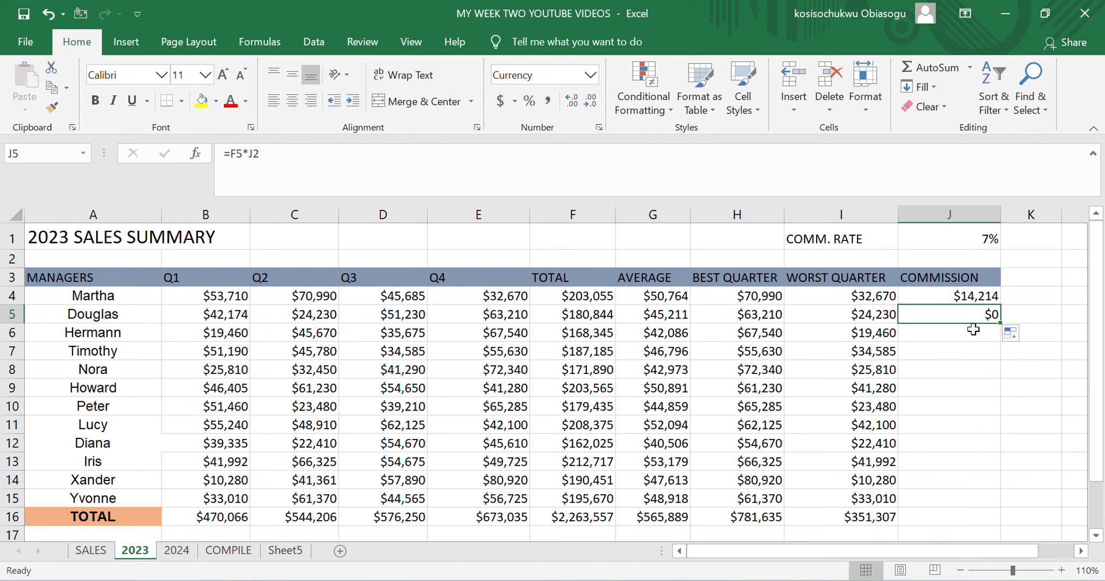
pyautogui.click(974, 330)
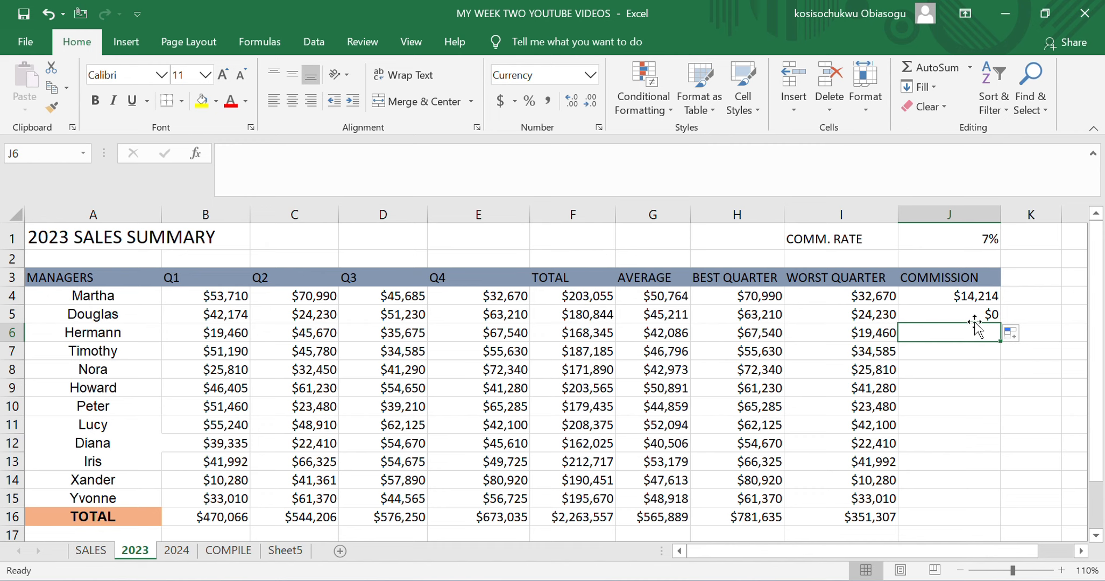
# - Clear the commission formulas from cells J5 and J4
pyautogui.click(988, 310)
pyautogui.doubleClick(988, 309)
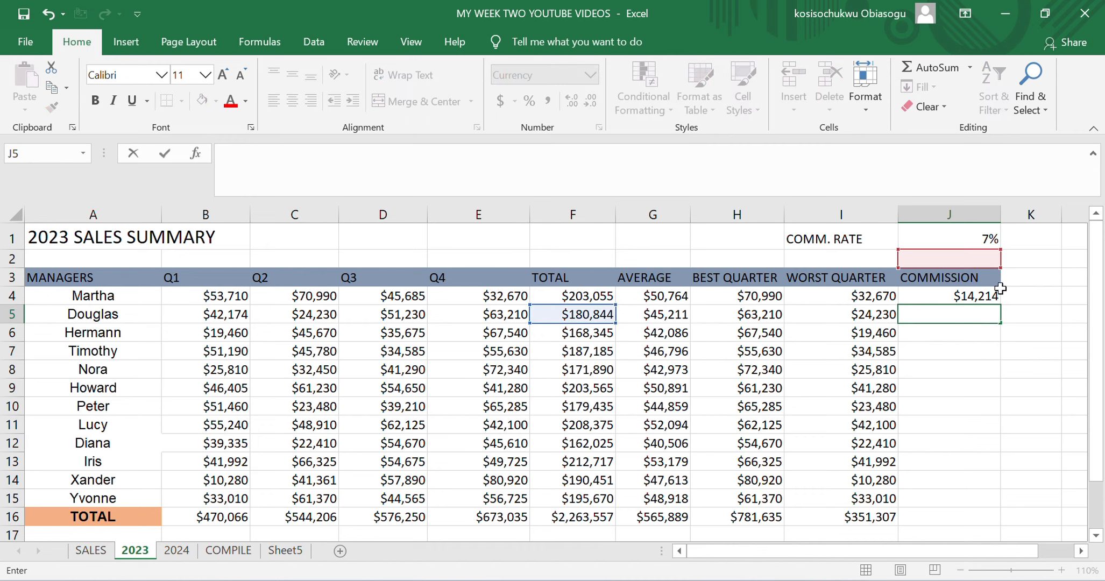
pyautogui.click(995, 295)
pyautogui.doubleClick(996, 297)
pyautogui.press('BackSpace')
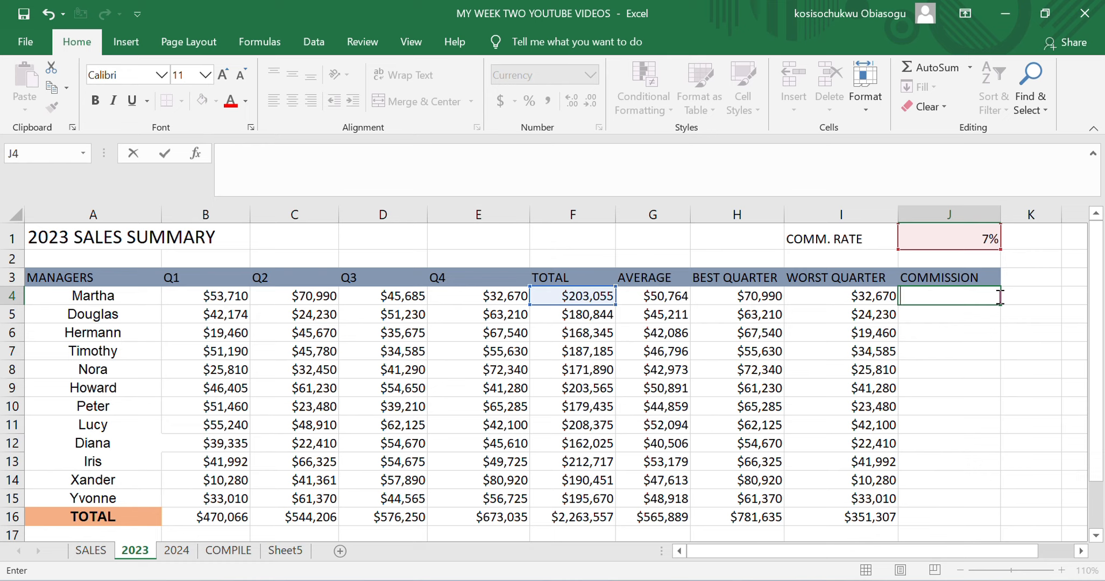
# - Enter the formula =F4*$J$1 in J4, multiplying the manager's total by an absolute reference to the commission rate
pyautogui.write('=')
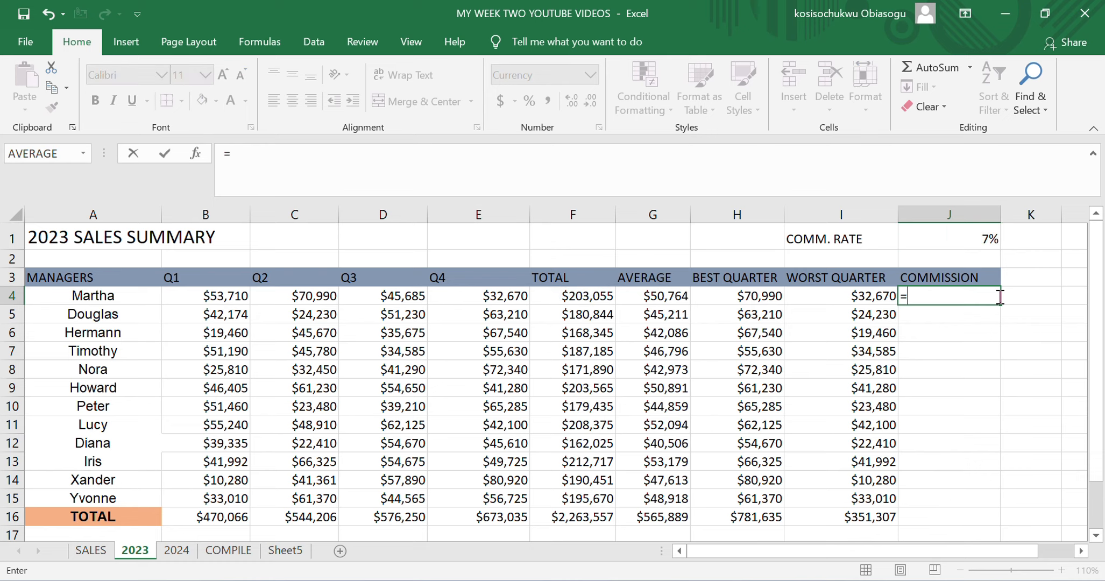
pyautogui.click(581, 296)
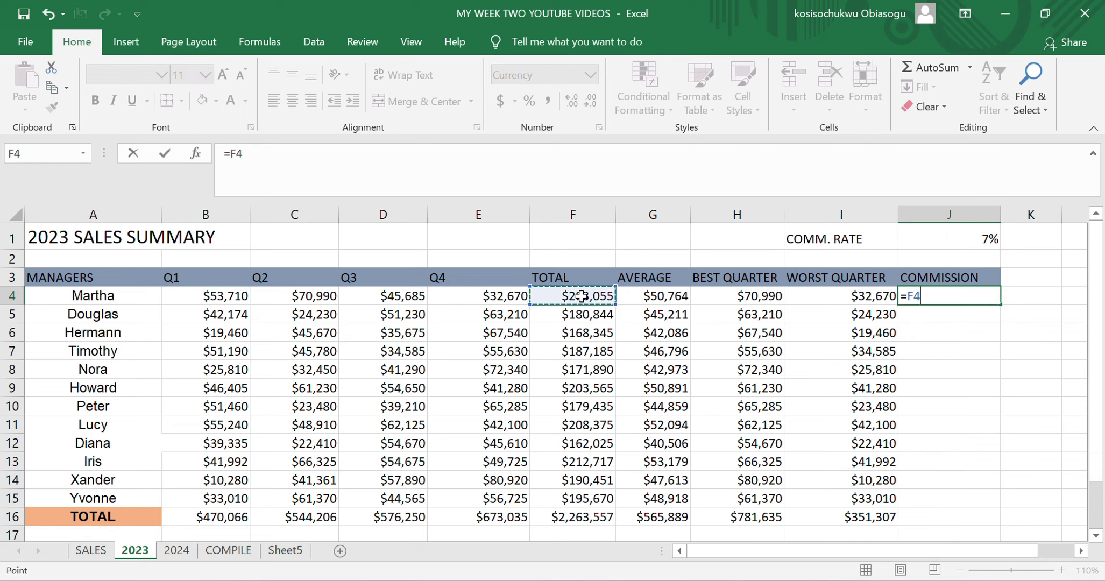
pyautogui.write('*')
pyautogui.click(940, 226)
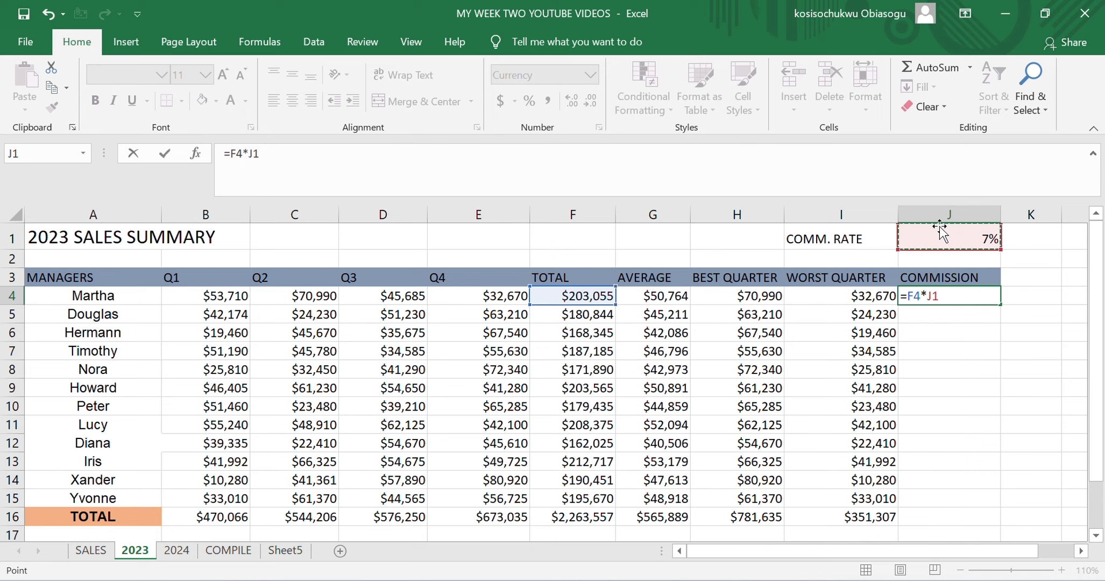
pyautogui.press('F4')
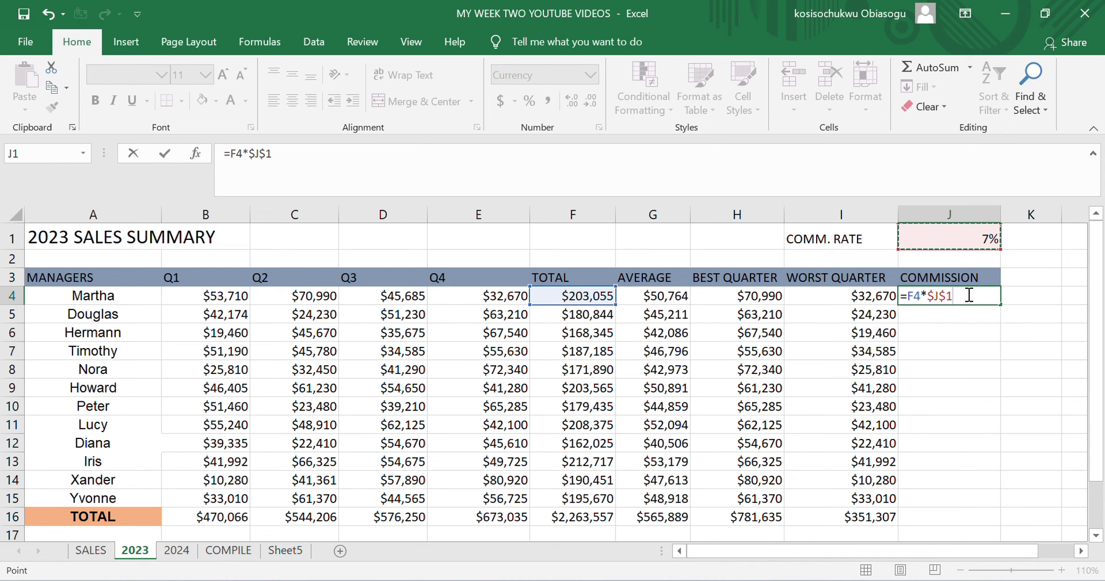
pyautogui.press('Return')
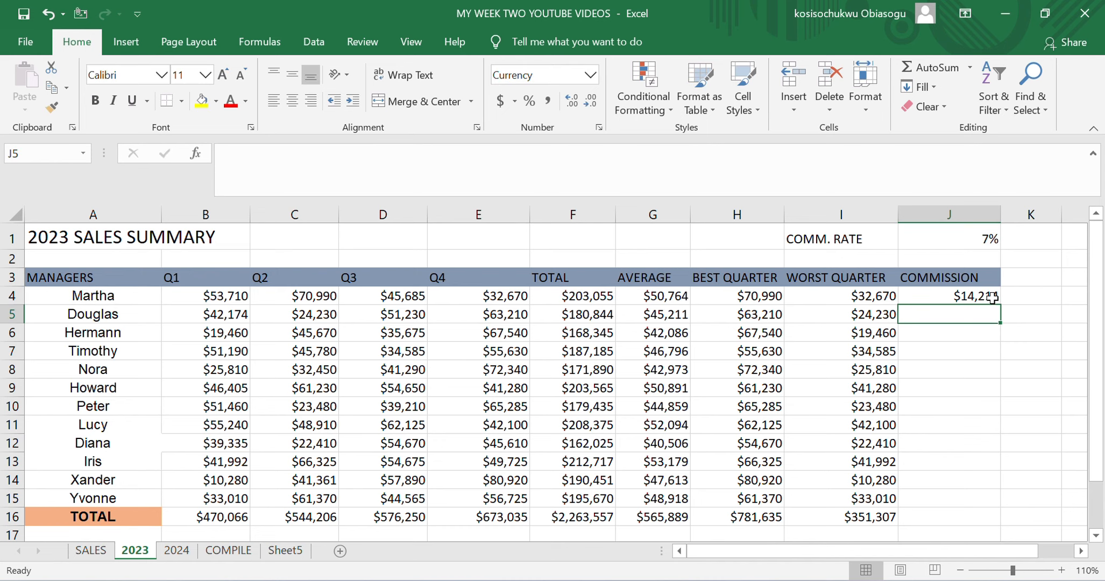
# - Fill the commission formula from J4 down through J16 and check the formulas in J5, J6 and J4
pyautogui.click(993, 299)
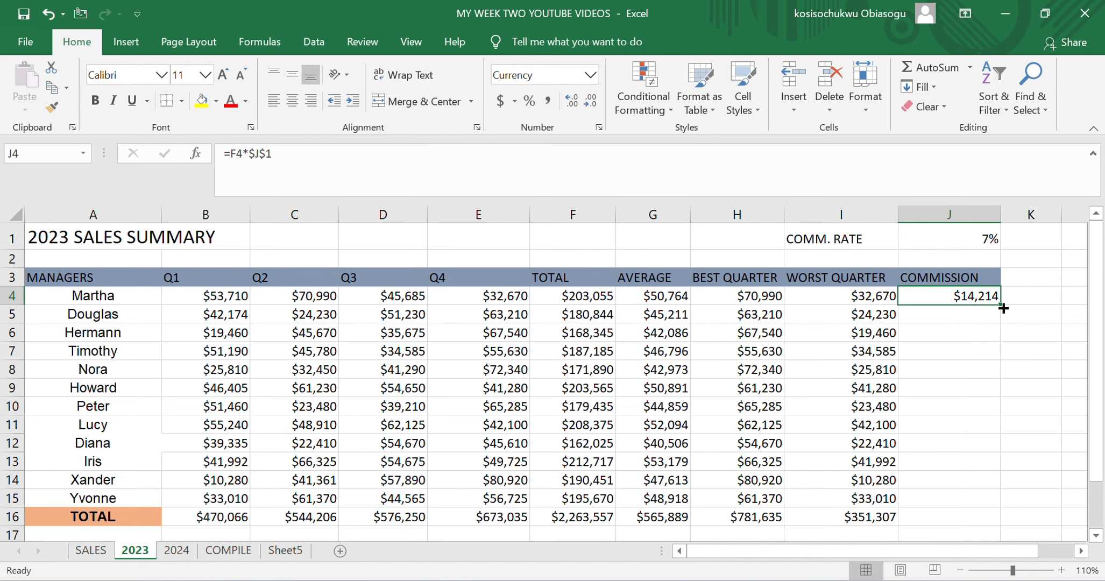
pyautogui.moveTo(1001, 305); pyautogui.dragTo(1002, 523)
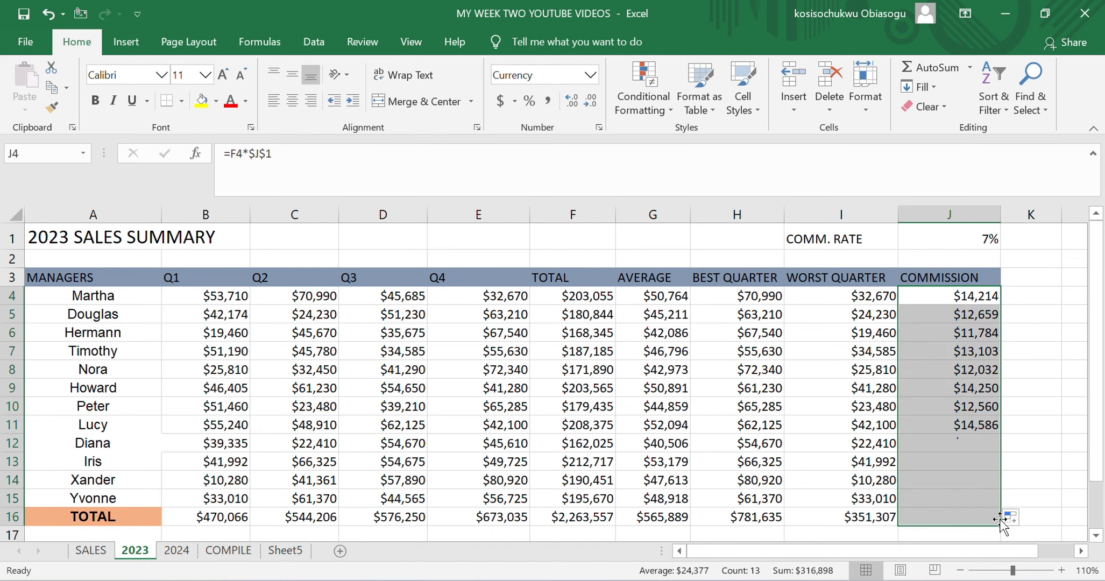
pyautogui.click(1038, 355)
pyautogui.click(976, 319)
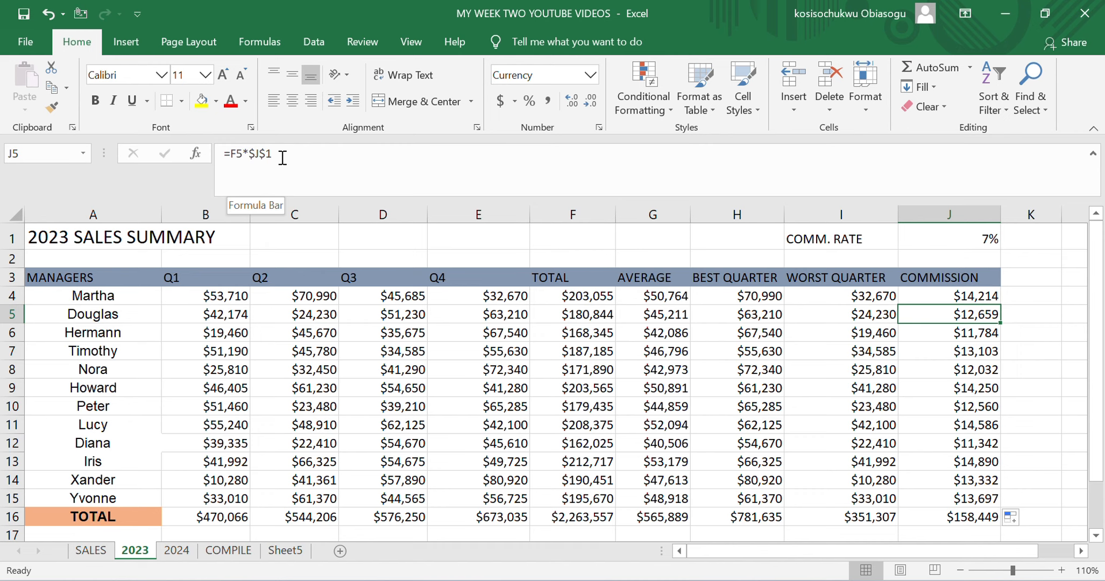
pyautogui.click(985, 337)
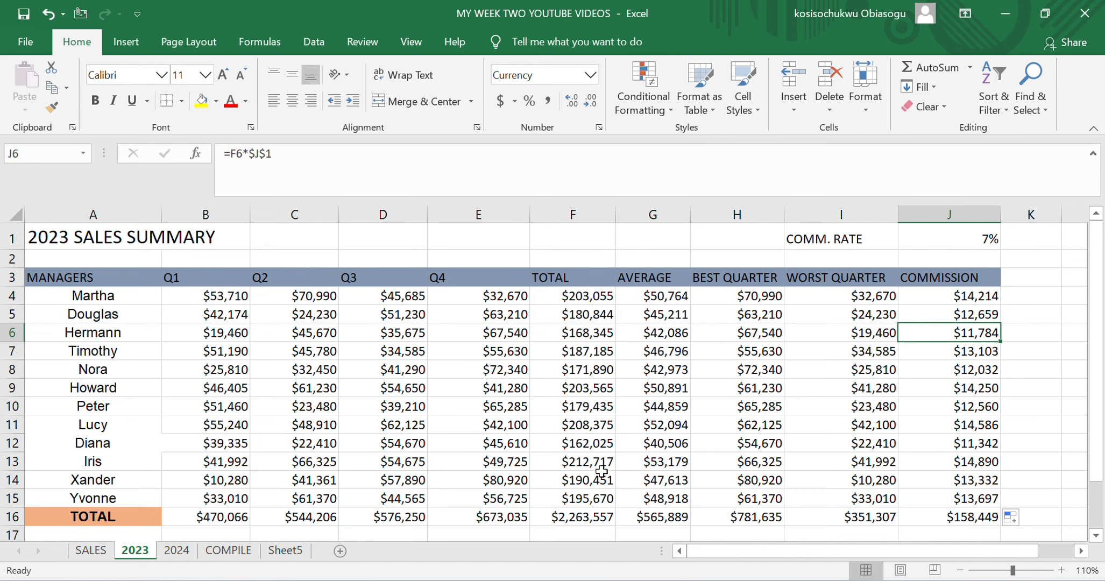
pyautogui.click(982, 301)
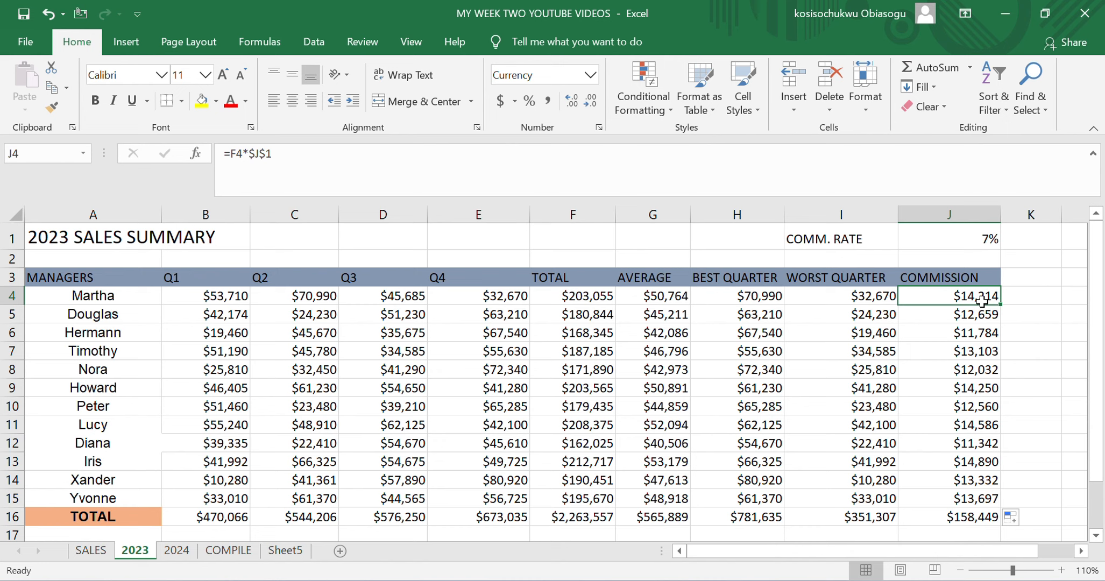
pyautogui.doubleClick(982, 301)
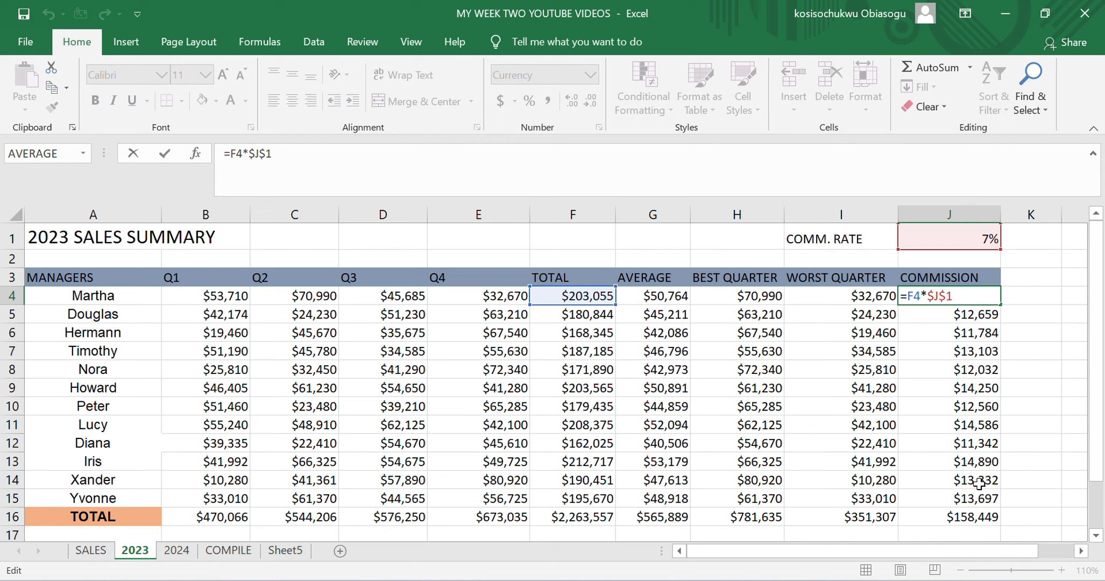
# - Replace the formula in J16 with =SUM(J4:J15) by filling the column total across from I16, and check it
pyautogui.click(955, 518)
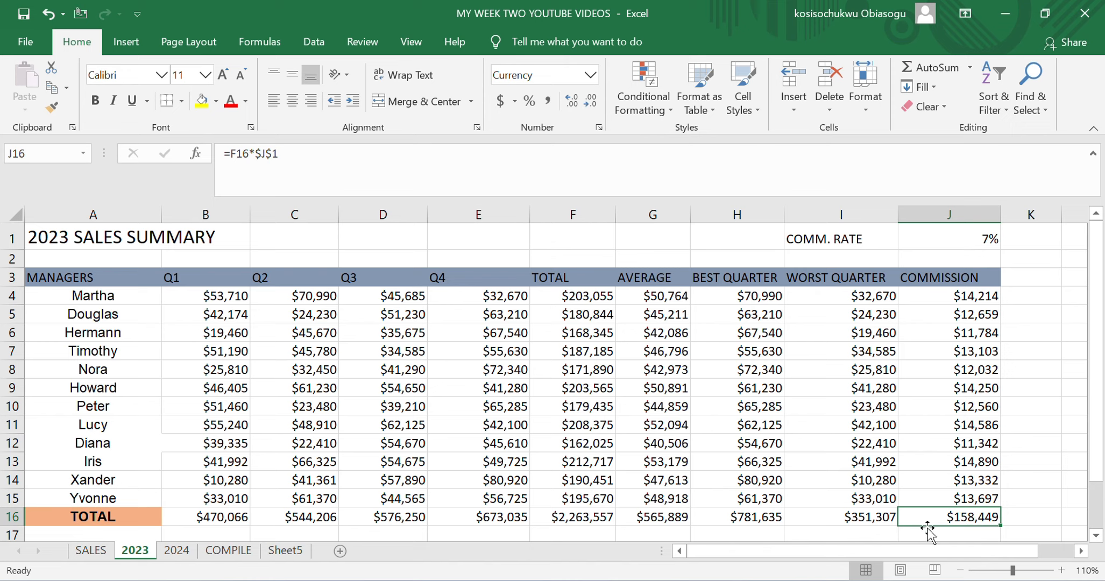
pyautogui.click(870, 520)
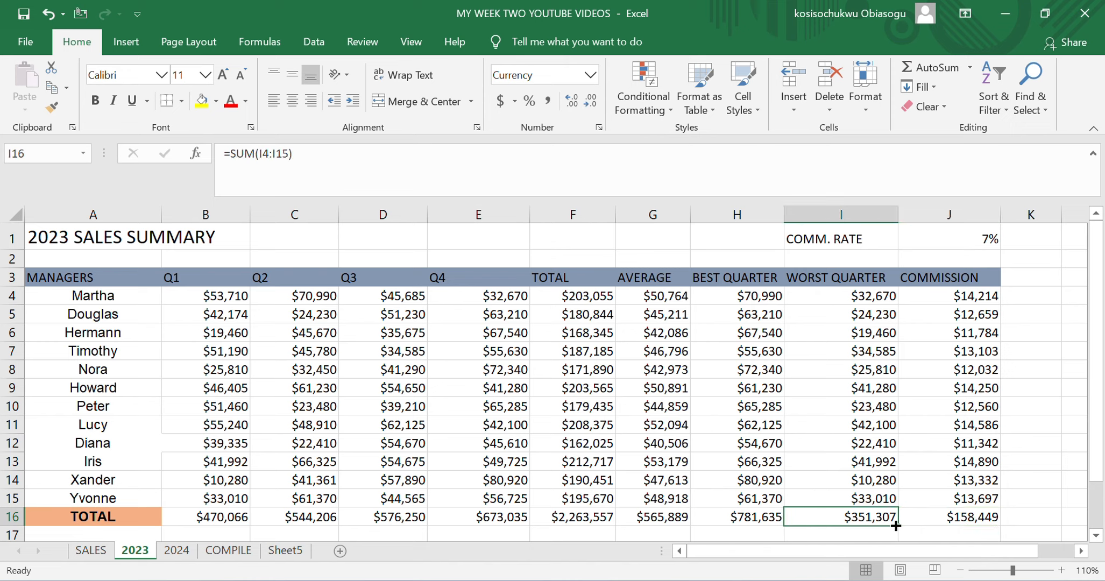
pyautogui.moveTo(897, 526); pyautogui.dragTo(997, 525)
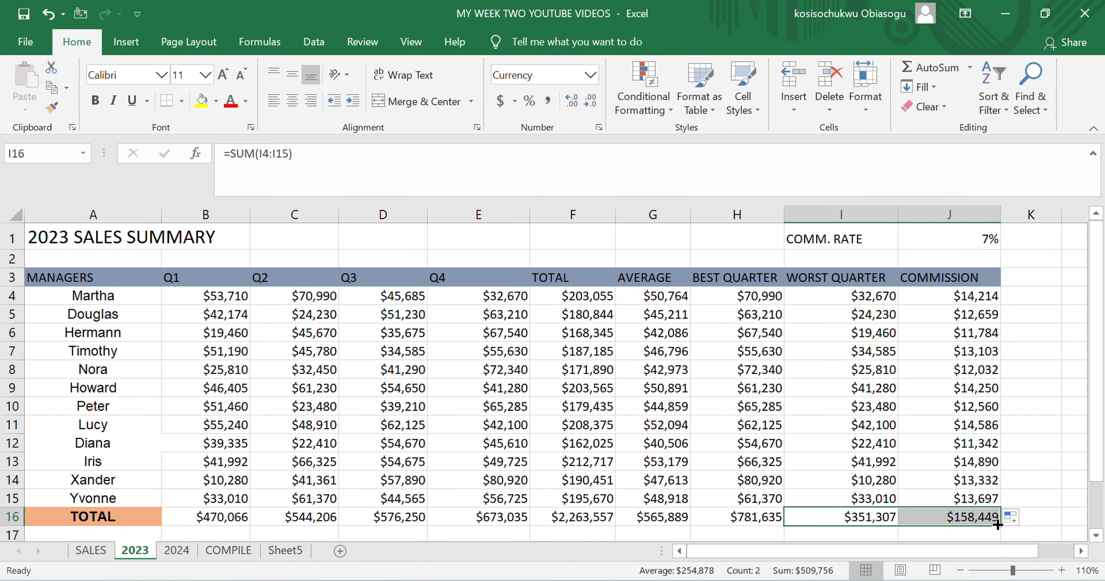
pyautogui.press('Tab')
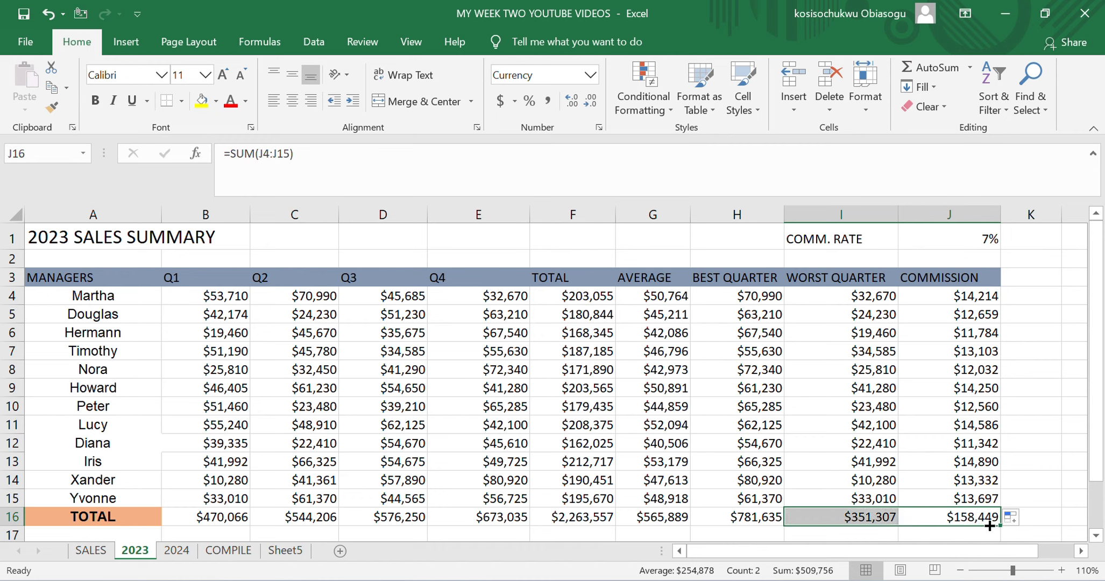
pyautogui.moveTo(1026, 487)
pyautogui.mouseDown()
pyautogui.moveTo(990, 520)
pyautogui.moveTo(990, 500)
pyautogui.moveTo(1020, 498)
pyautogui.mouseUp()
pyautogui.click(1012, 429)
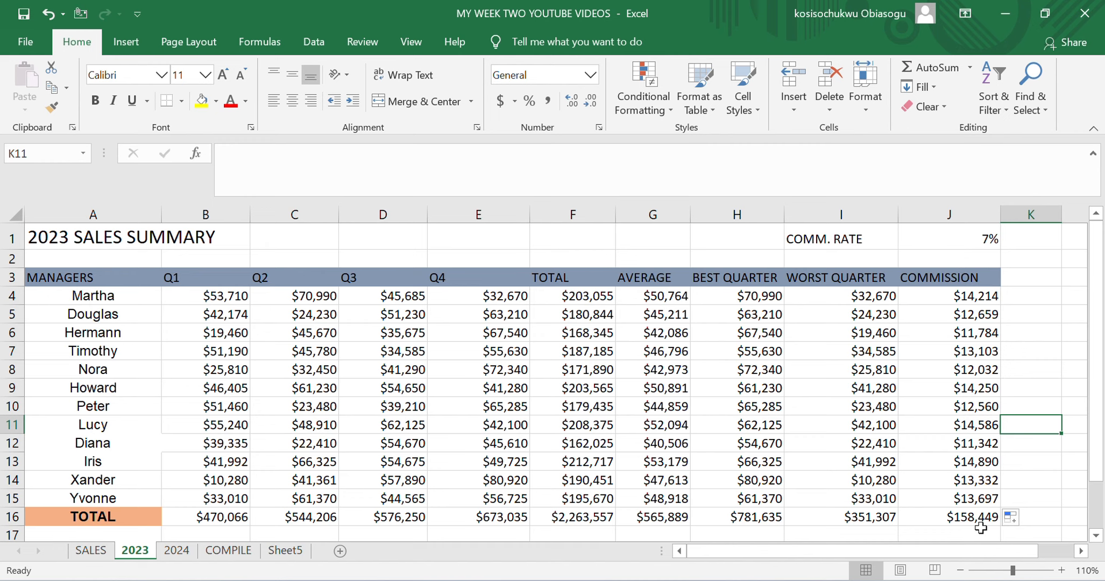
pyautogui.click(981, 530)
pyautogui.click(983, 514)
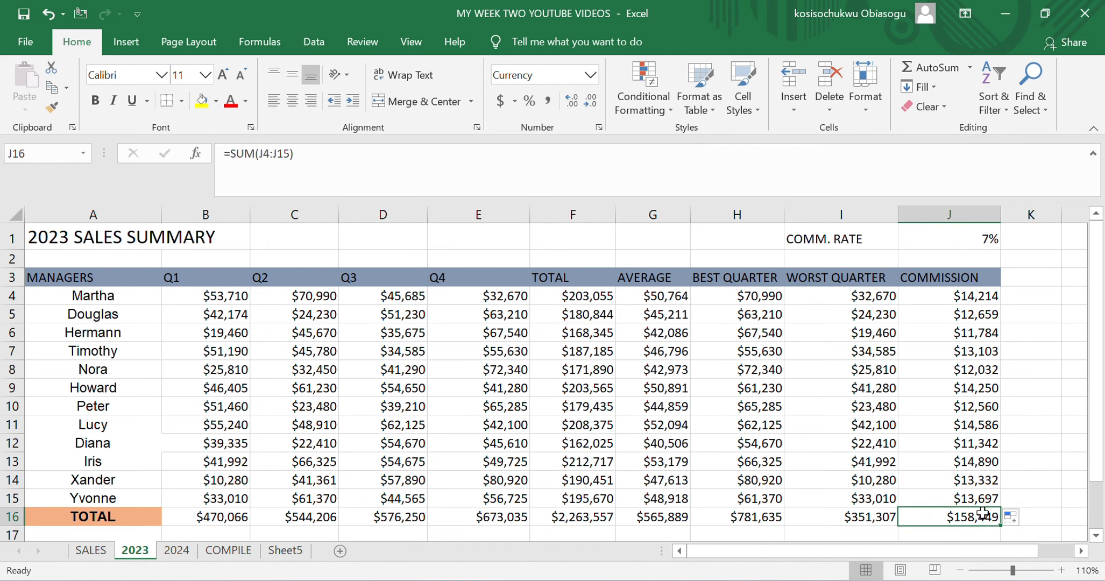